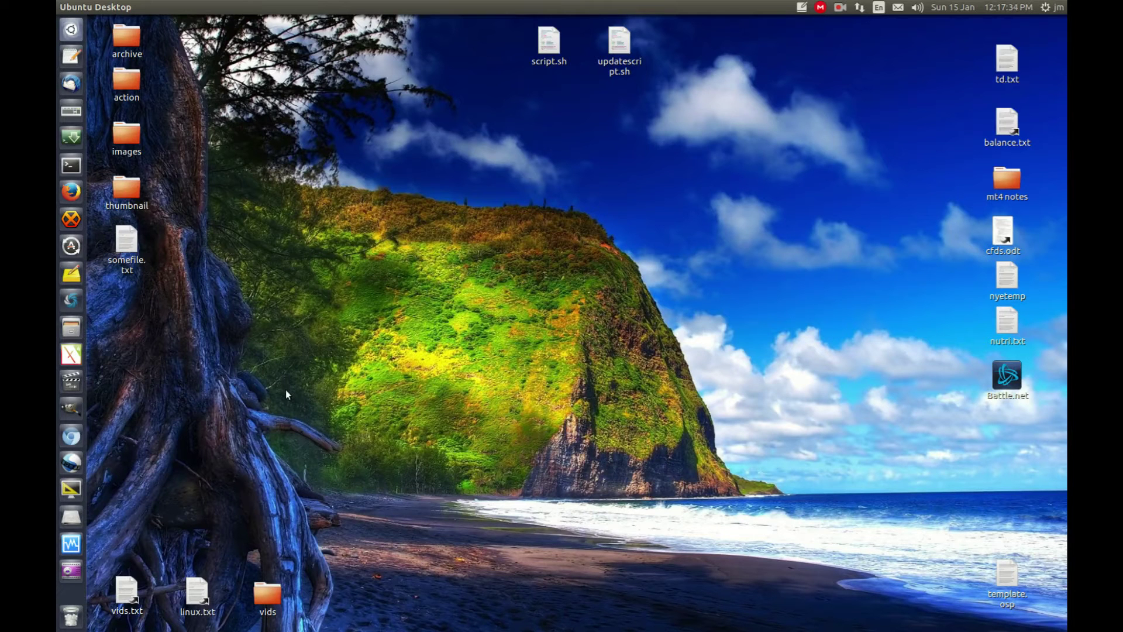
- Launch OpenShot Video Editor from its icon in the Unity launcher
click(72, 462)
- Select template.osp on the desktop, then close OpenShot's empty Untitled Project window
click(1004, 576)
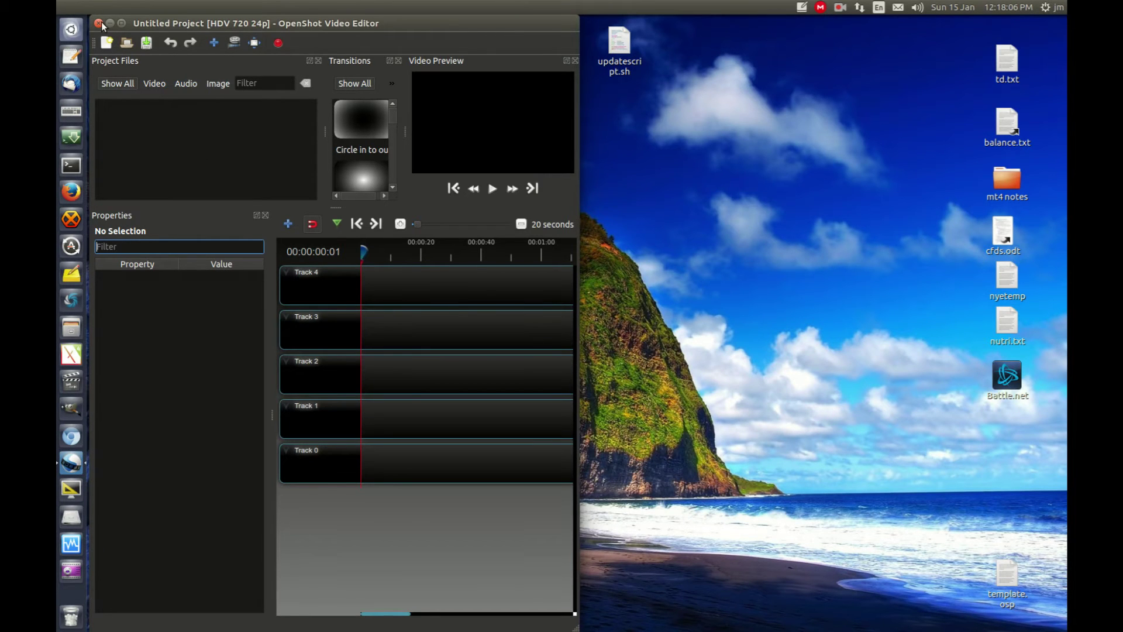
click(998, 576)
click(172, 116)
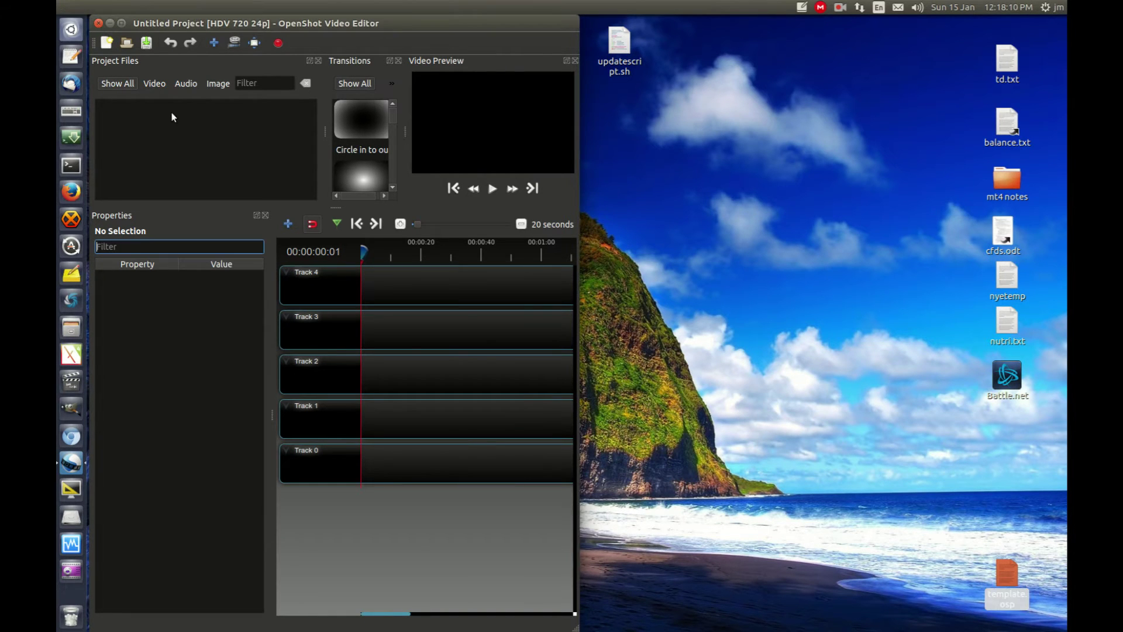
click(98, 23)
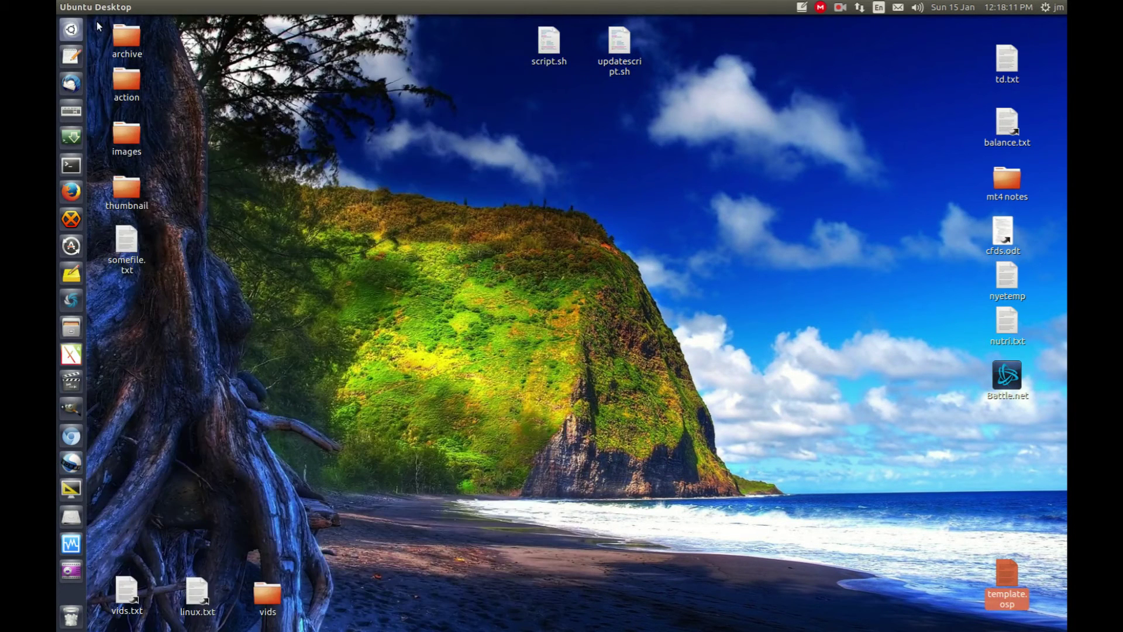
- Open a new terminal and change into /usr/share/applications
click(70, 165)
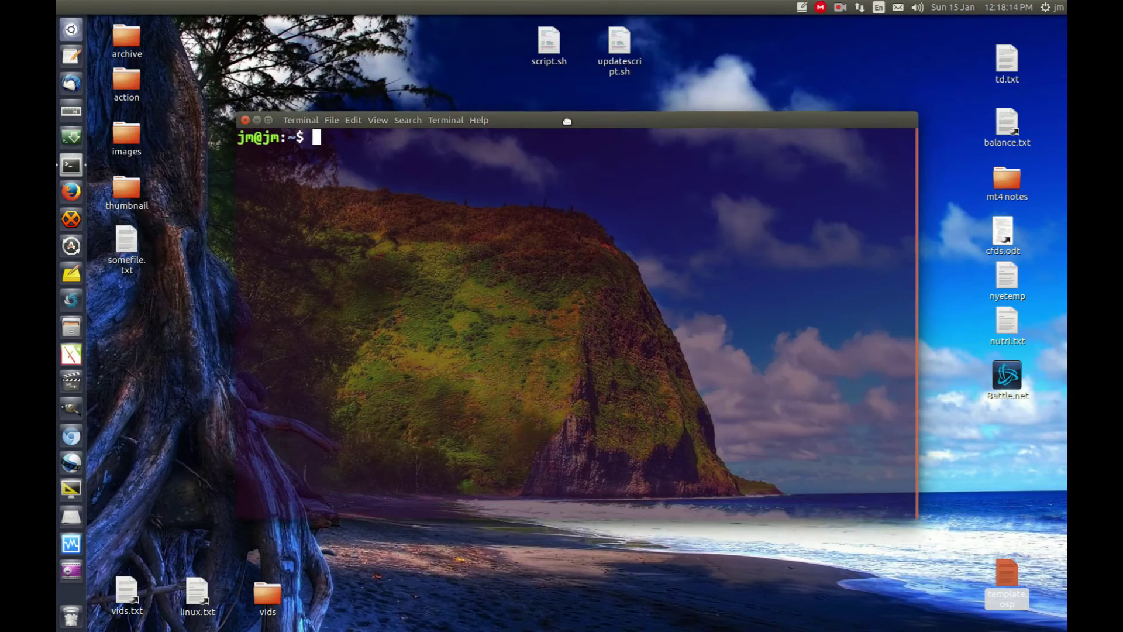
text(cd )
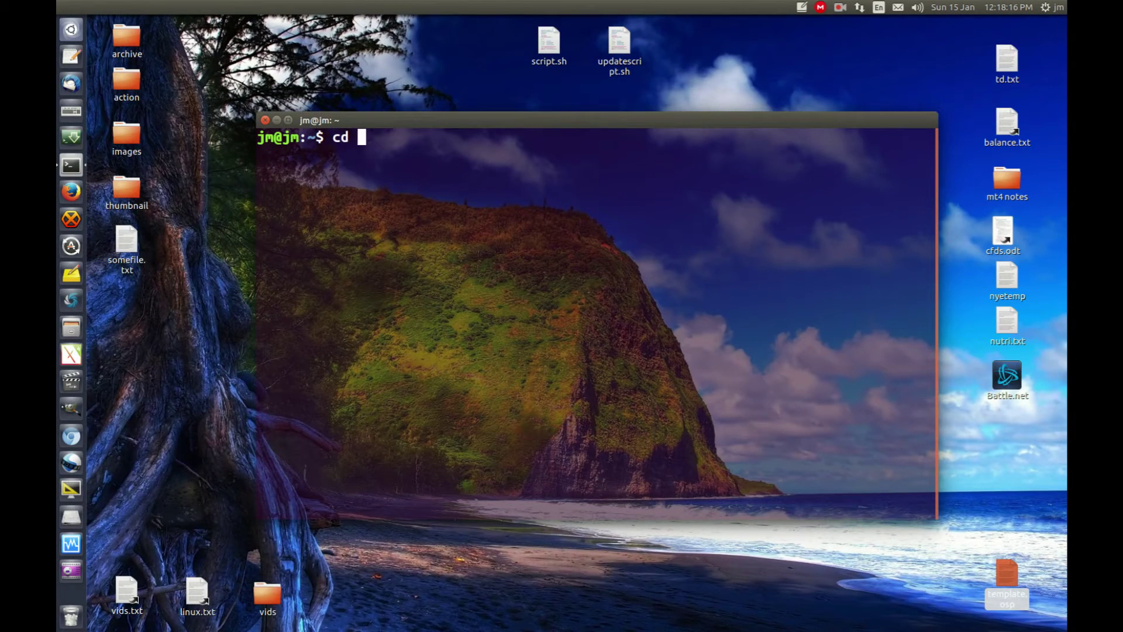
text(/usr/share/applications)
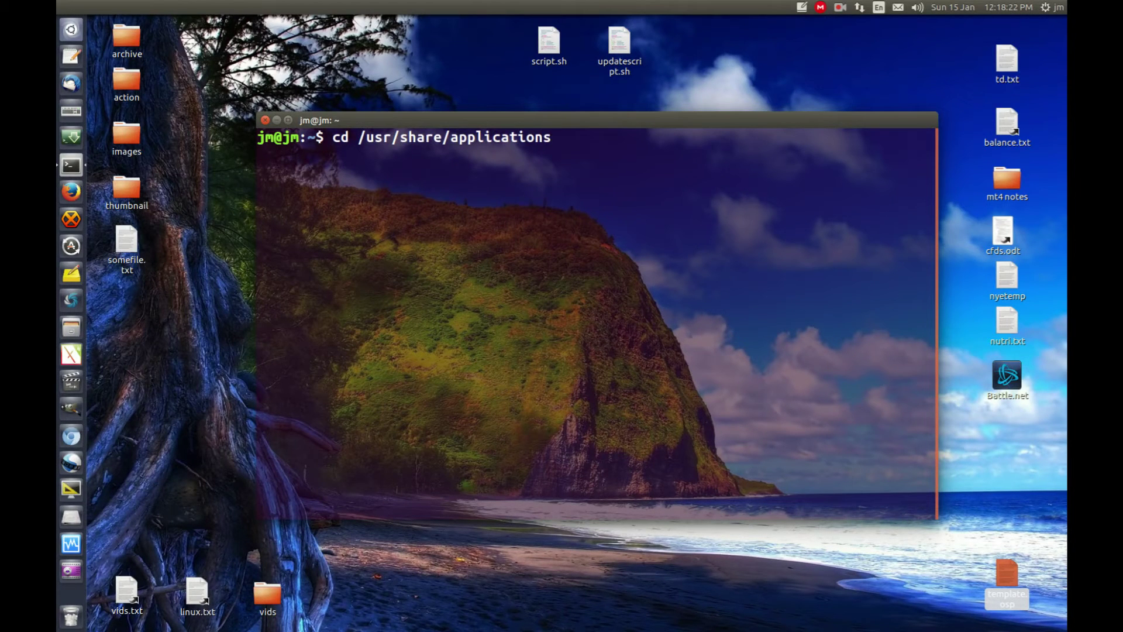
key(Return)
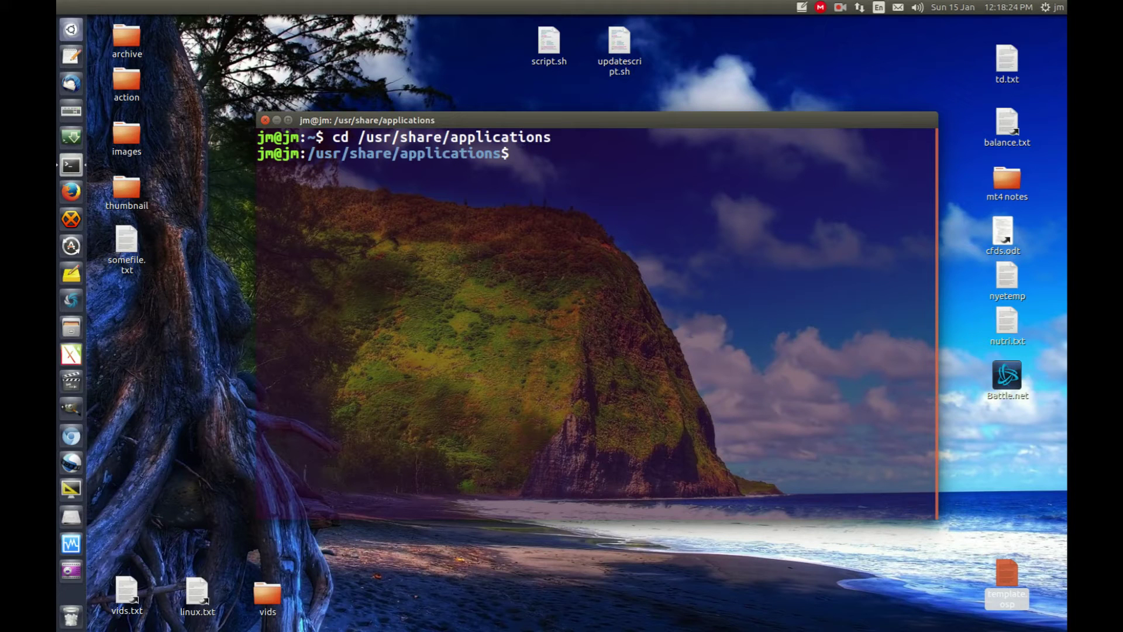
- Open openshot-qt.desktop in nano with sudo, entering the administrator password
text(sudo nano)
text(opensh)
key(Tab)
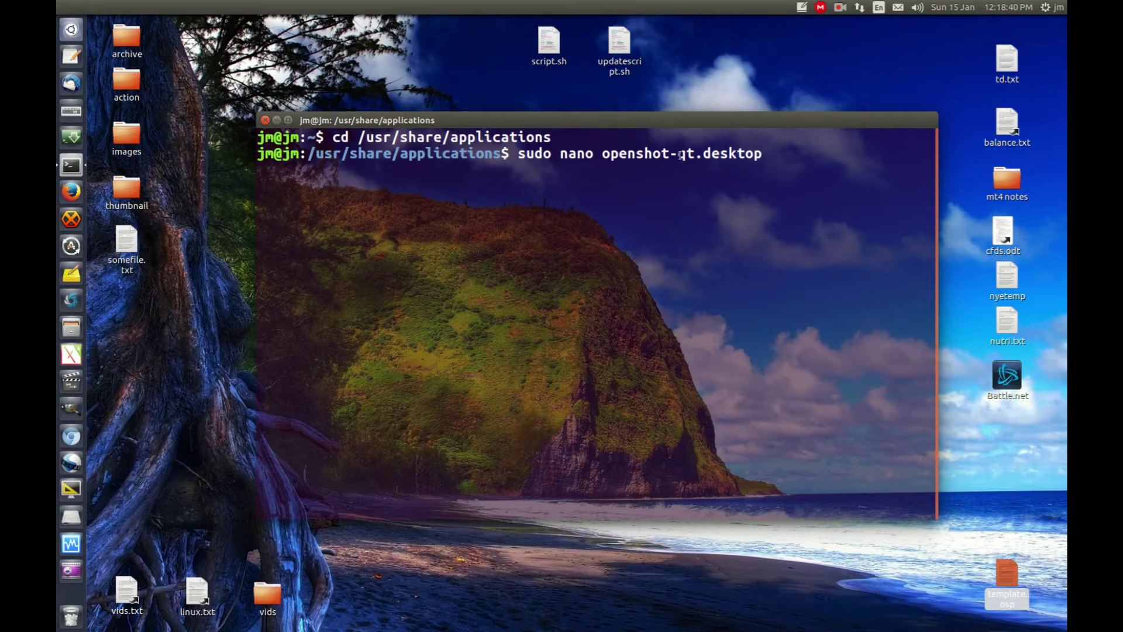
drag(704, 154, 759, 154)
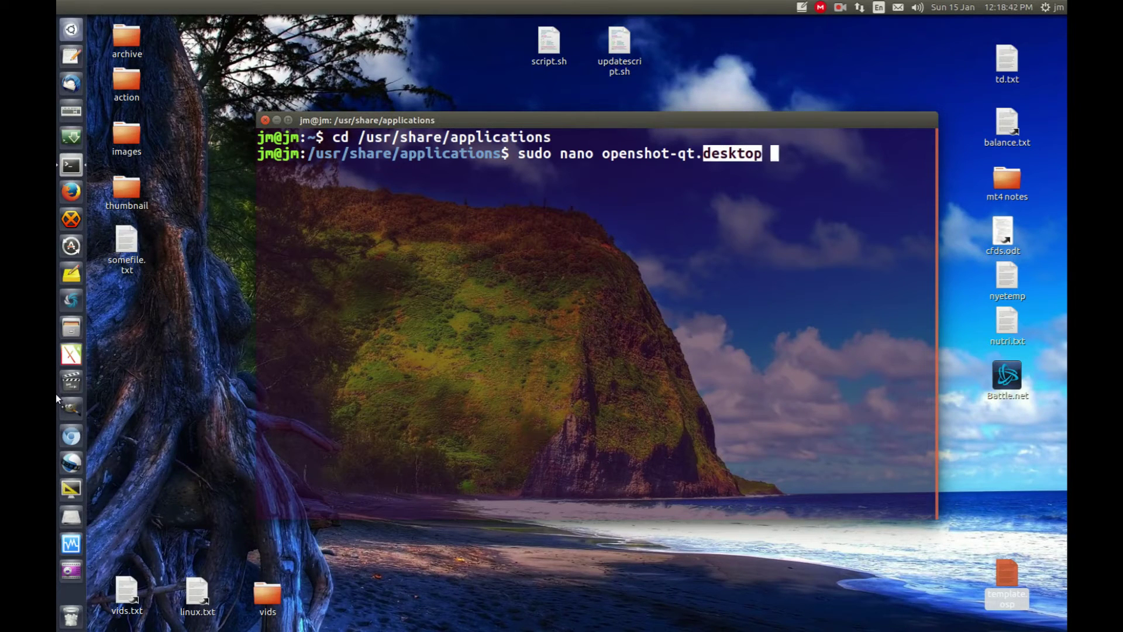
click(776, 154)
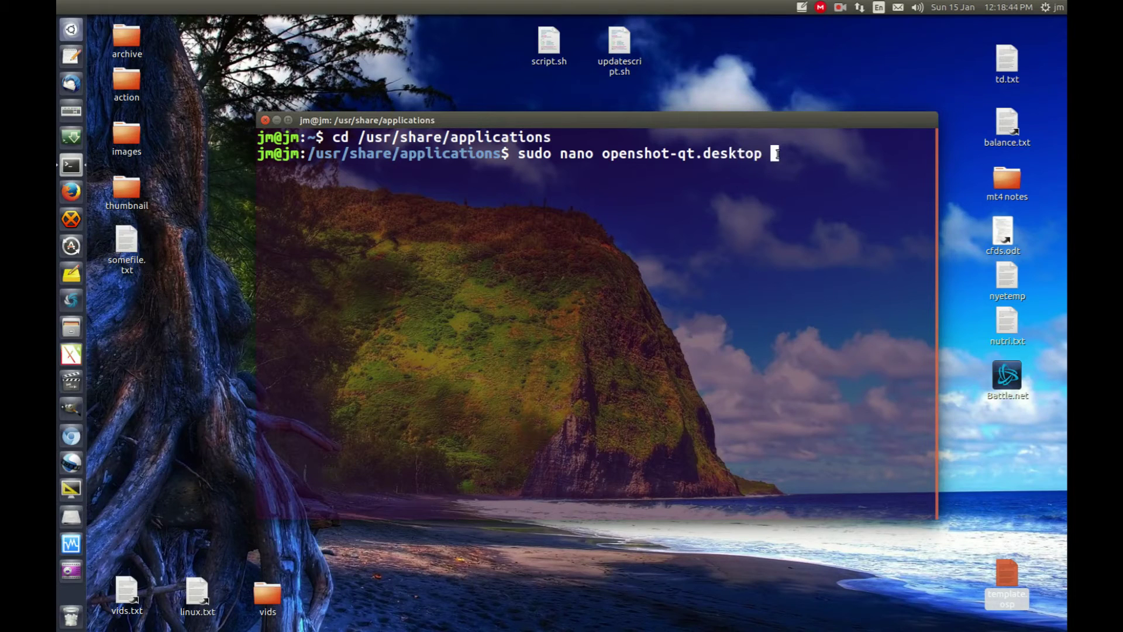
key(Return)
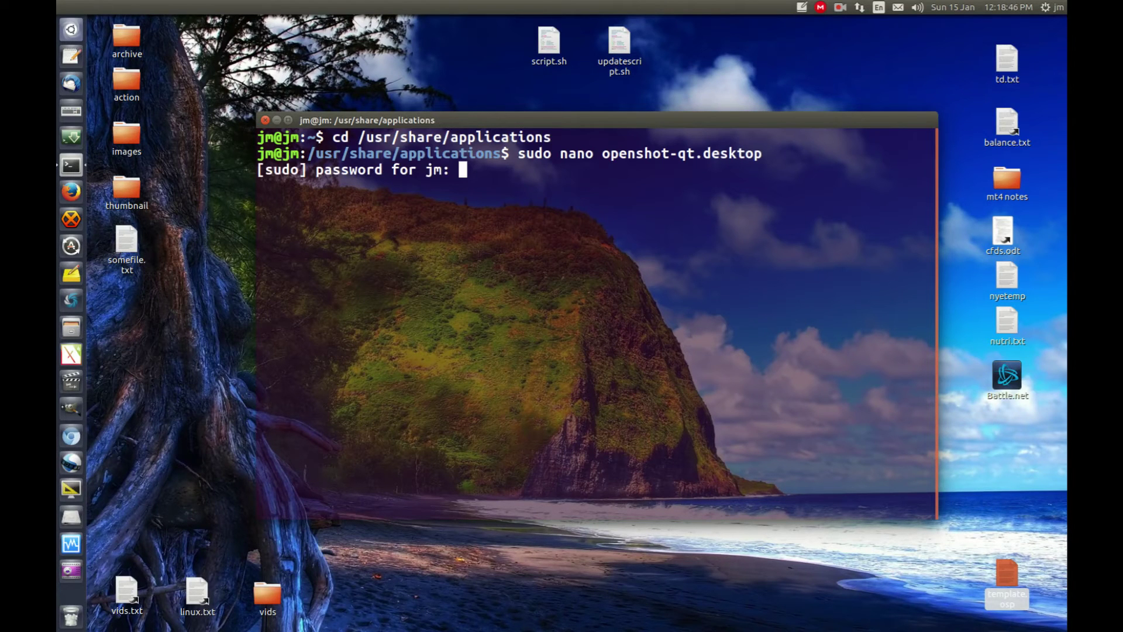
key(Return)
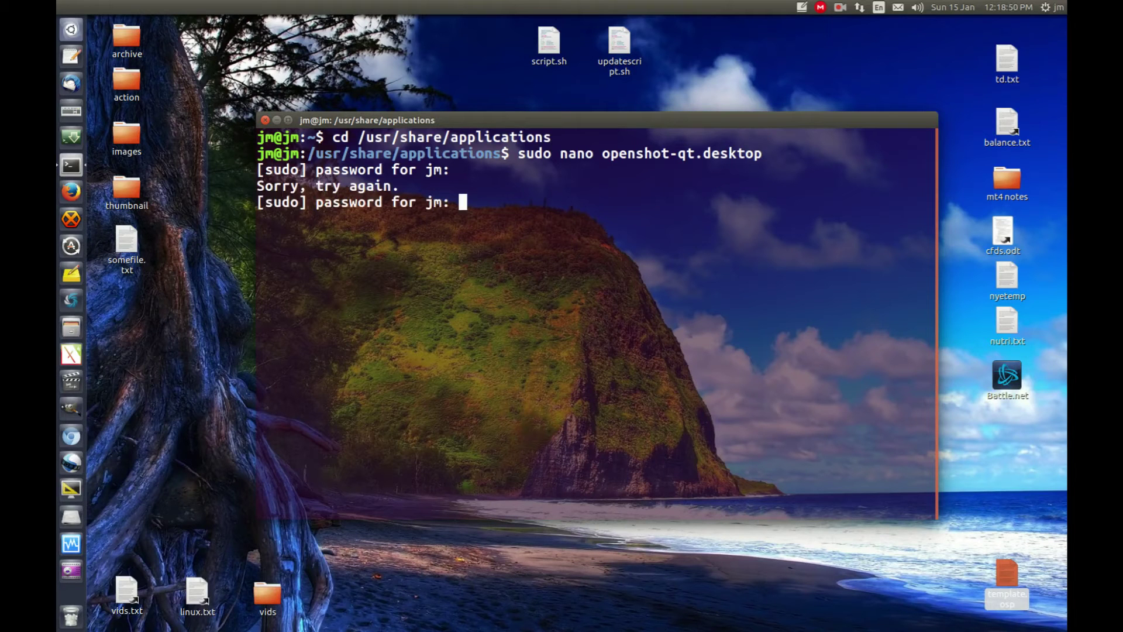
key(Return)
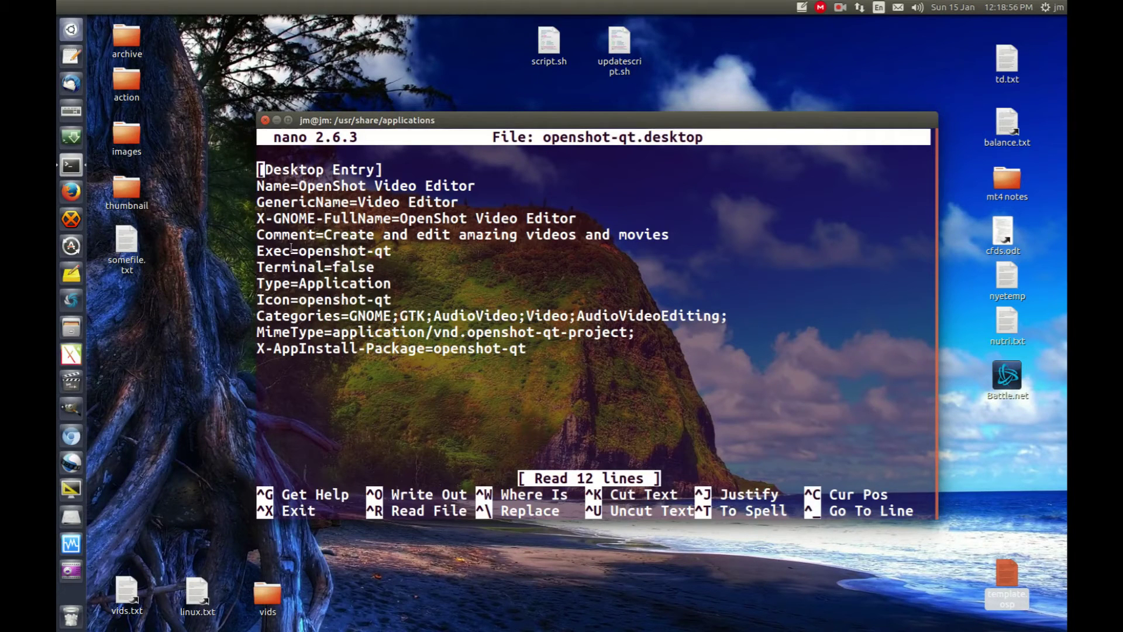
- Point out the file name and the openshot-qt command on the Exec line
drag(291, 251, 257, 250)
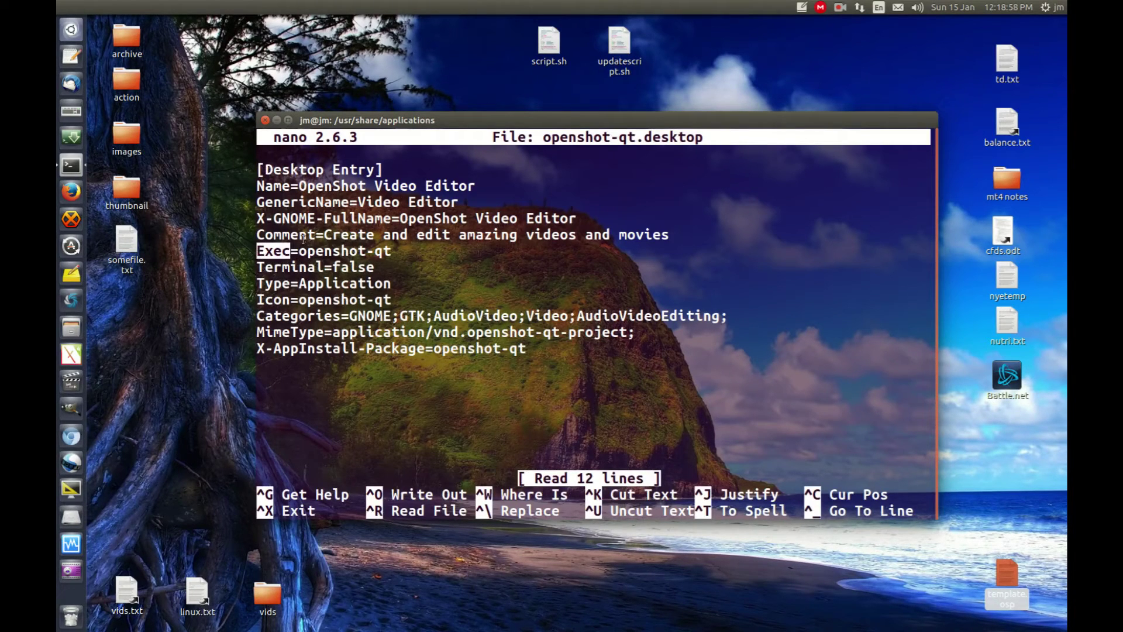
drag(721, 138, 524, 138)
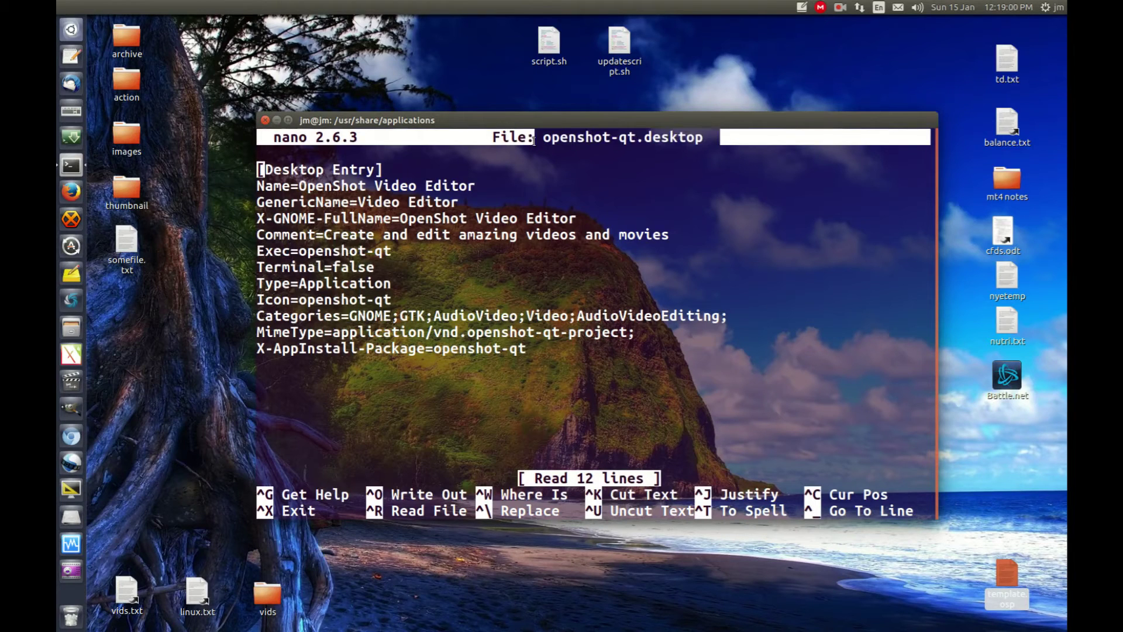
click(545, 138)
drag(291, 250, 397, 249)
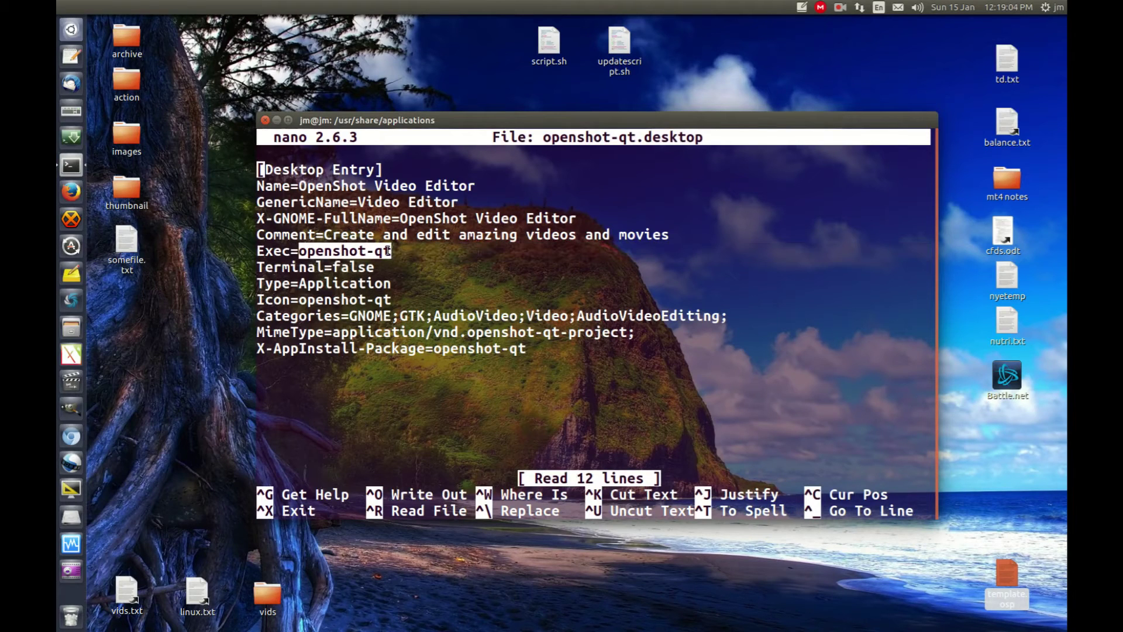
click(400, 252)
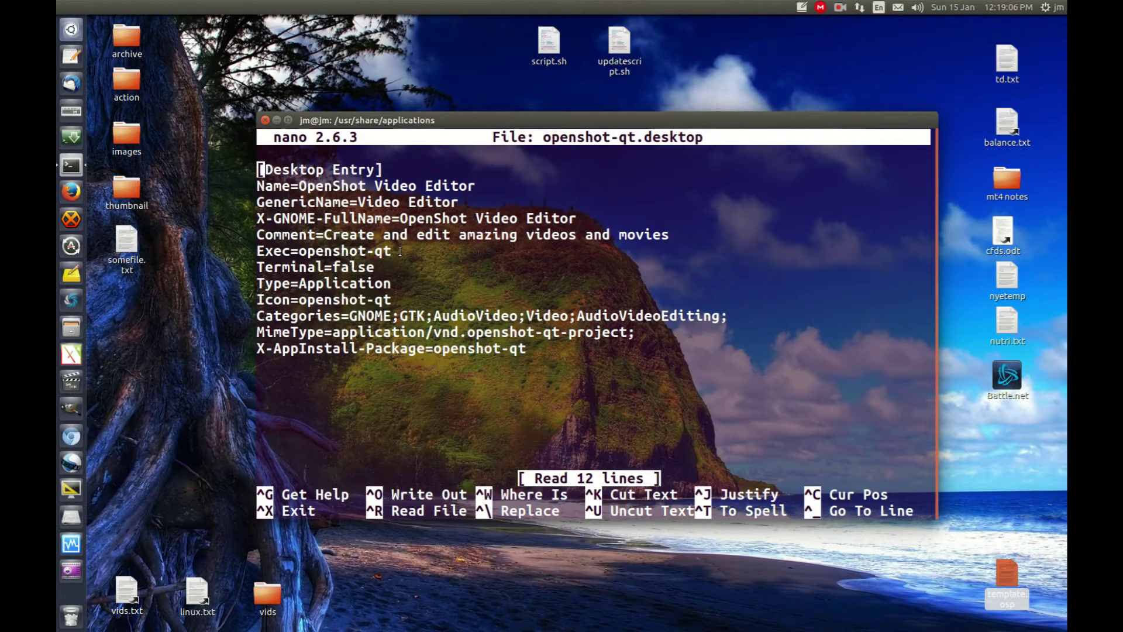
click(1006, 585)
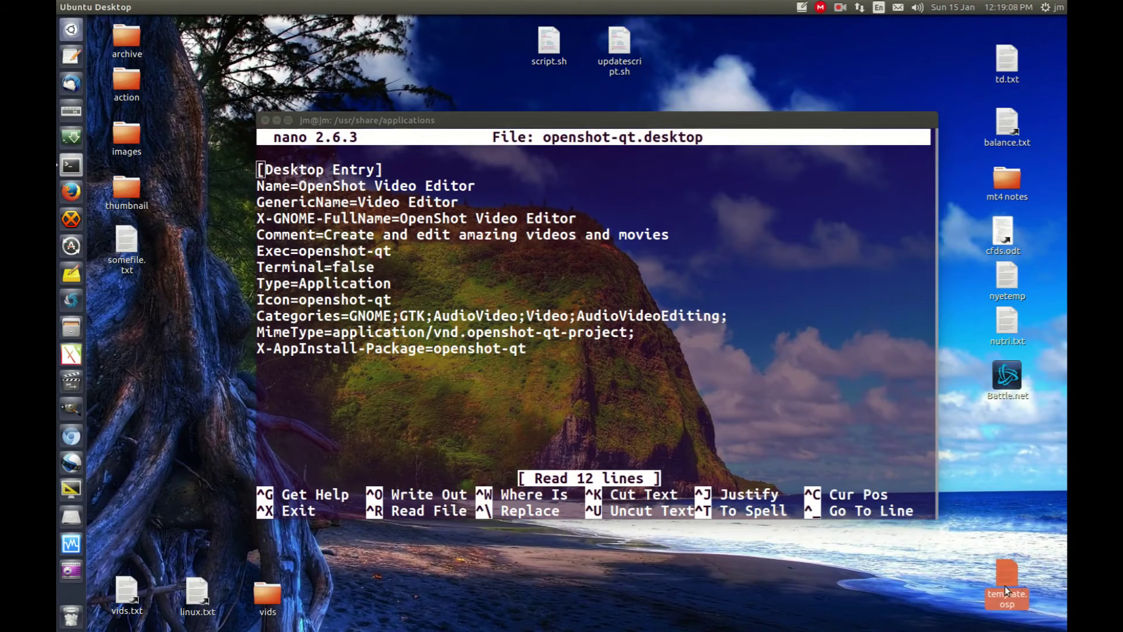
click(370, 266)
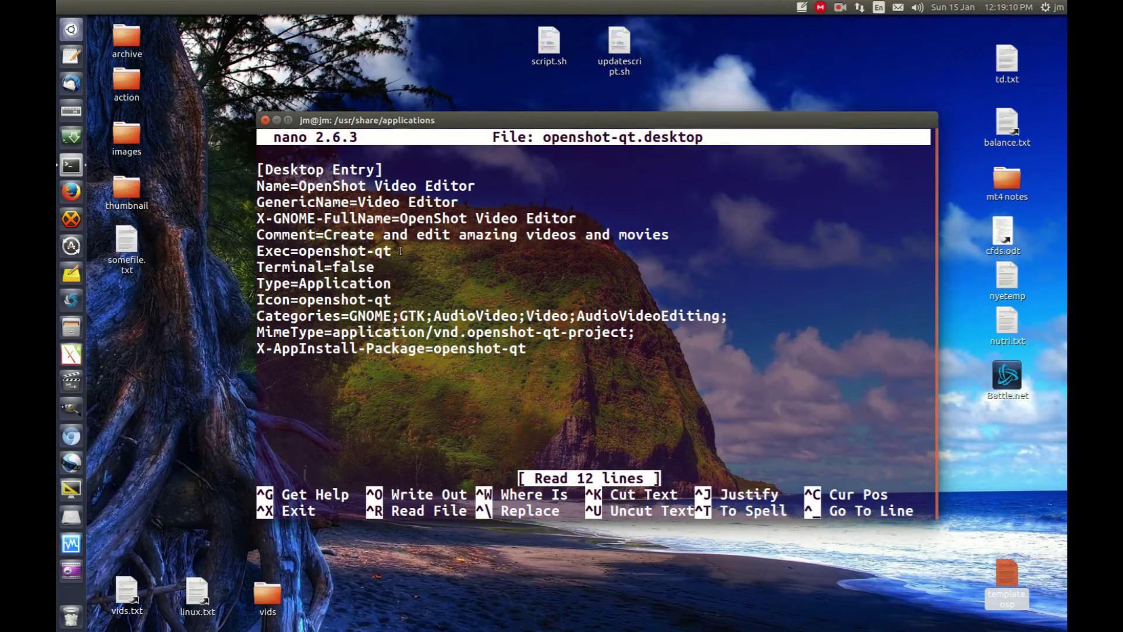
- Append the home folder's Desktop/template.osp path after openshot-qt on the Exec line
key(Down)
key(Down)
key(Down)
key(Down)
key(End)
text(/home/)
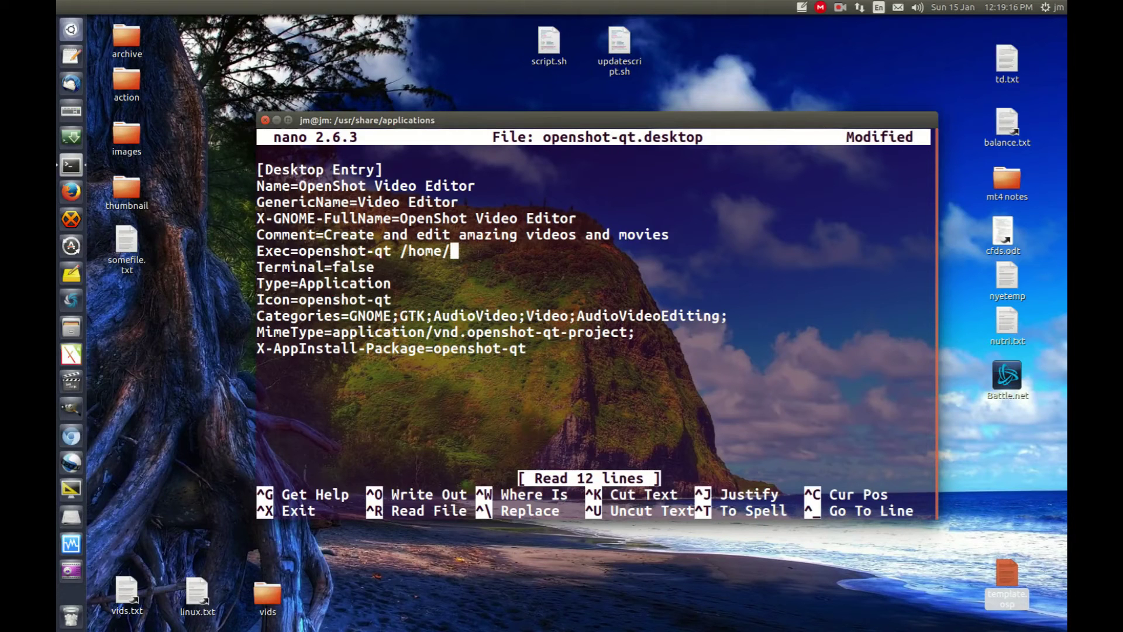
text(jm/Desktop)
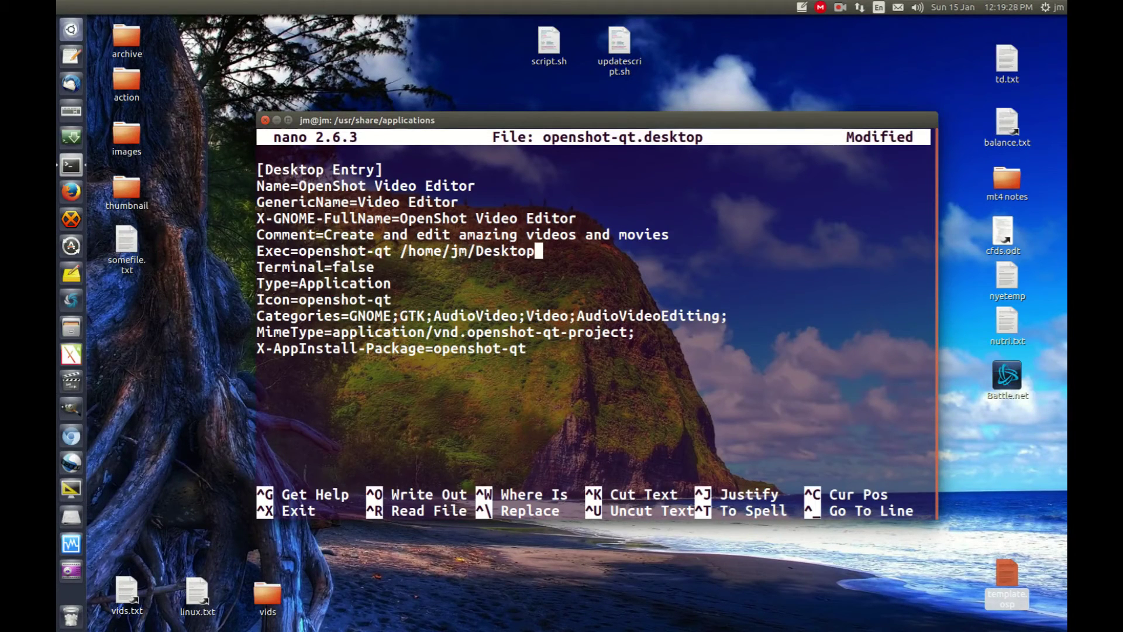
text(/template.os)
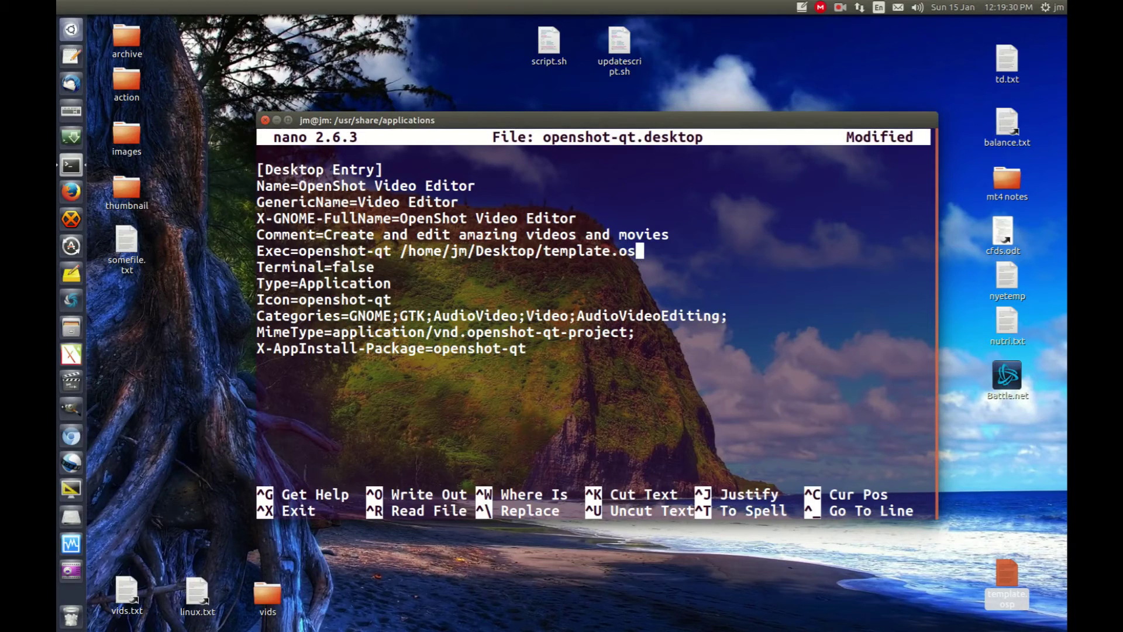
text(p)
- Save the edited openshot-qt.desktop file and exit nano
key(ctrl+x)
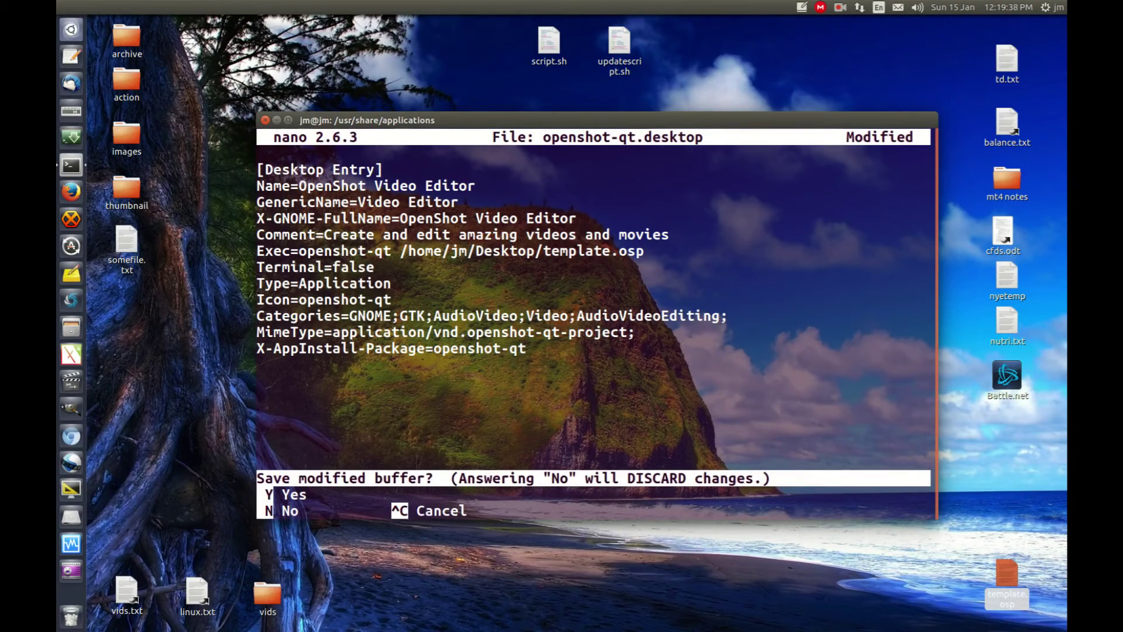
key(y)
key(Return)
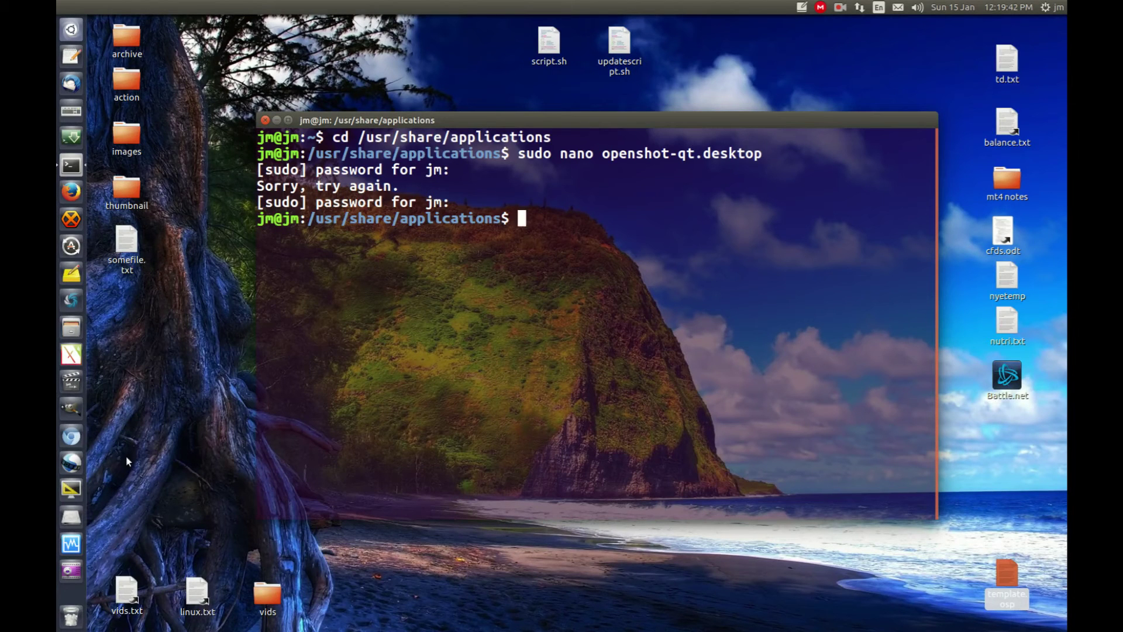
- Relaunch OpenShot from the edited launcher and nudge the terminal window upward
click(79, 461)
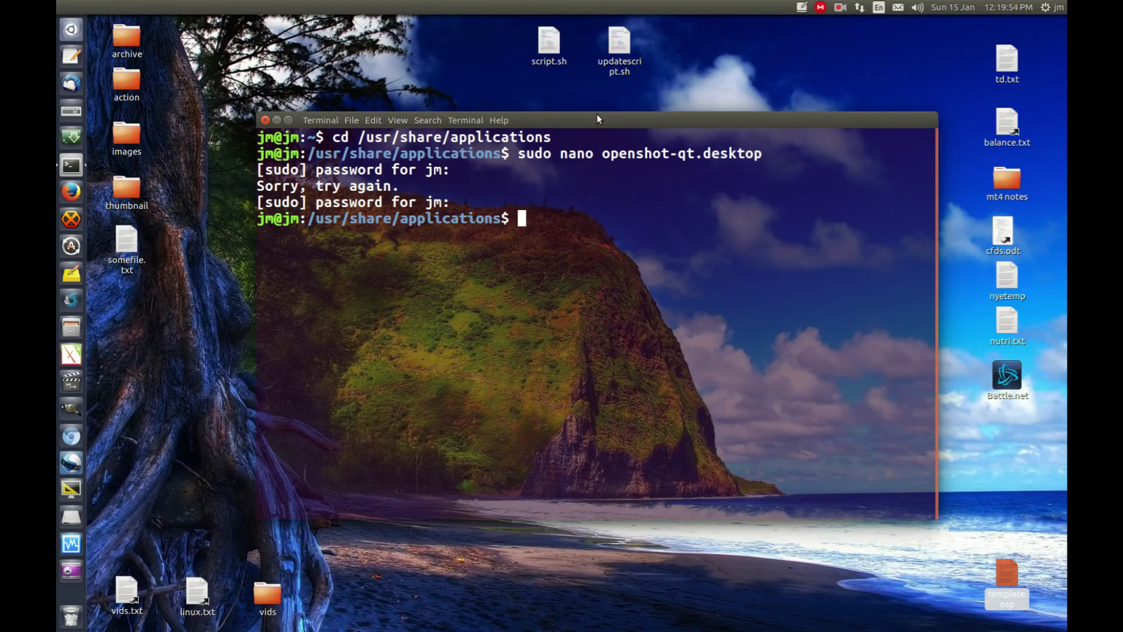
drag(593, 114, 584, 84)
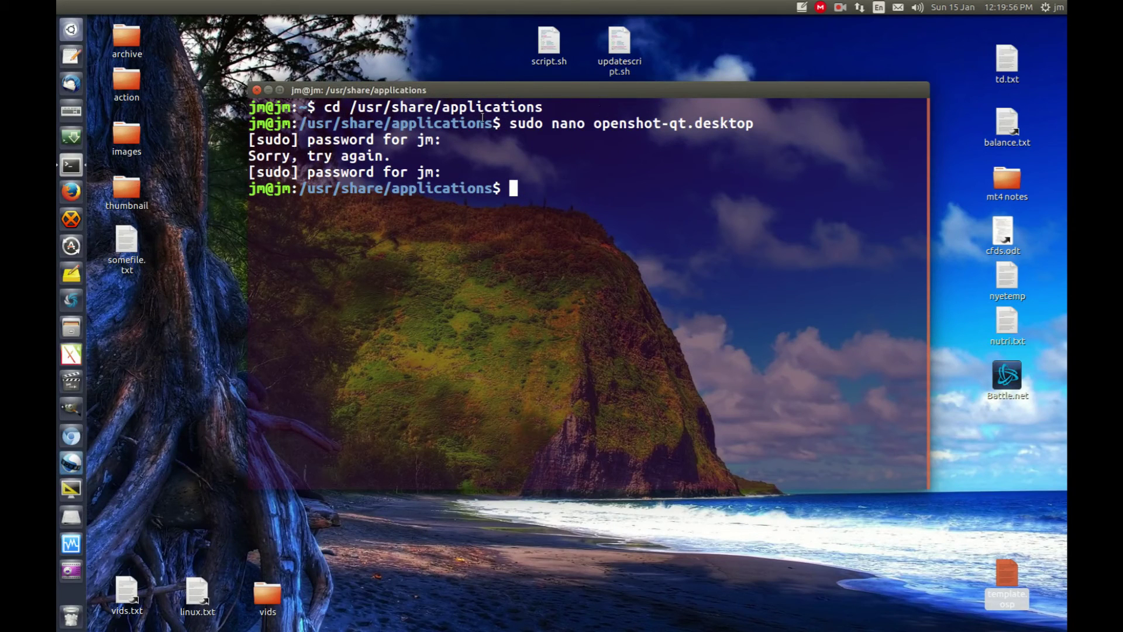
click(163, 402)
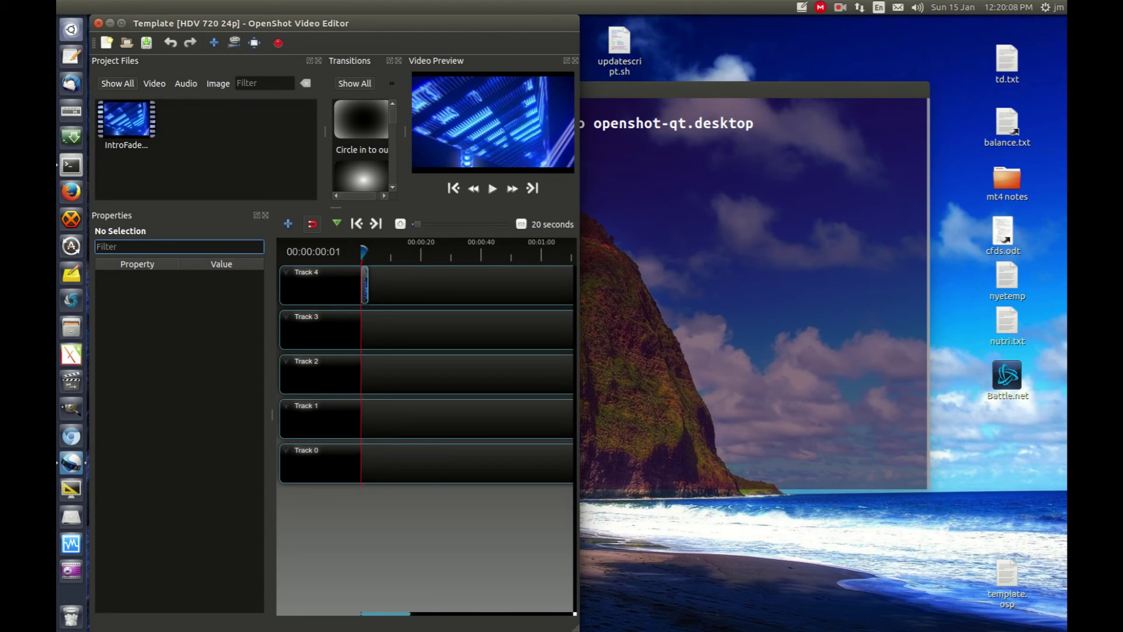
- Confirm OpenShot loaded the Template [HDV 720 24p] project with its IntroFade clip
click(1009, 570)
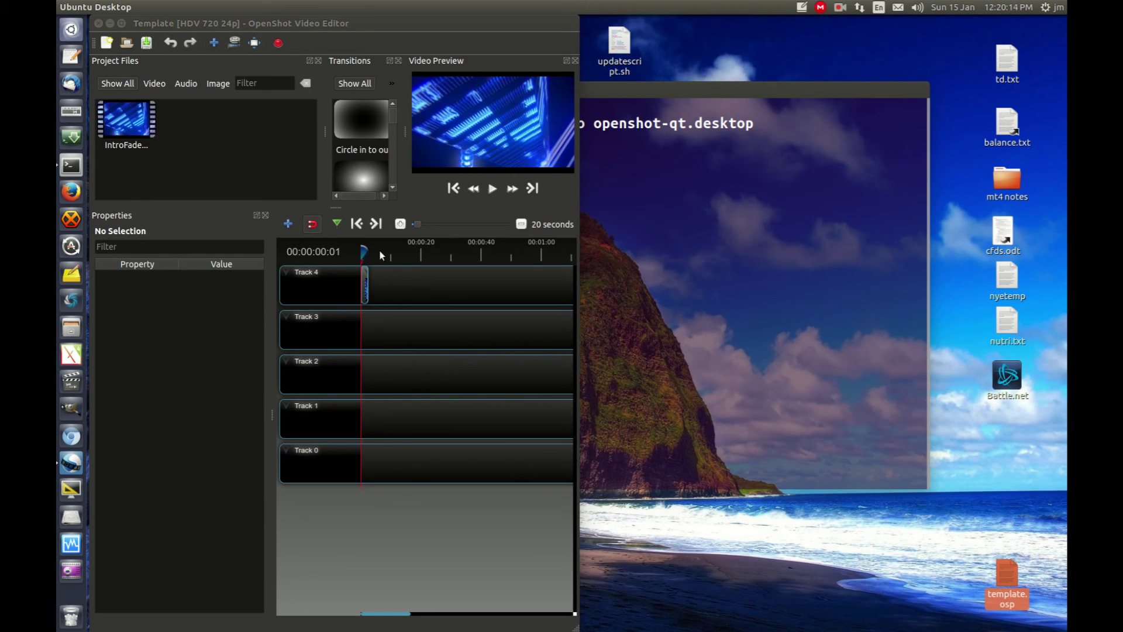
- Raise the terminal window above the loaded OpenShot Template project
click(719, 385)
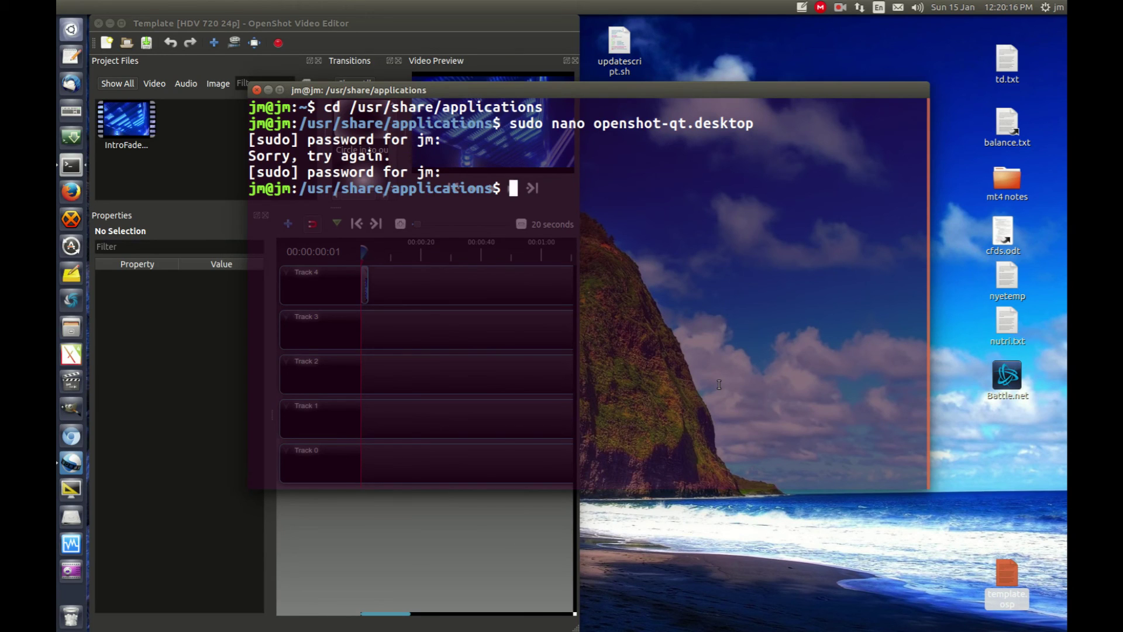